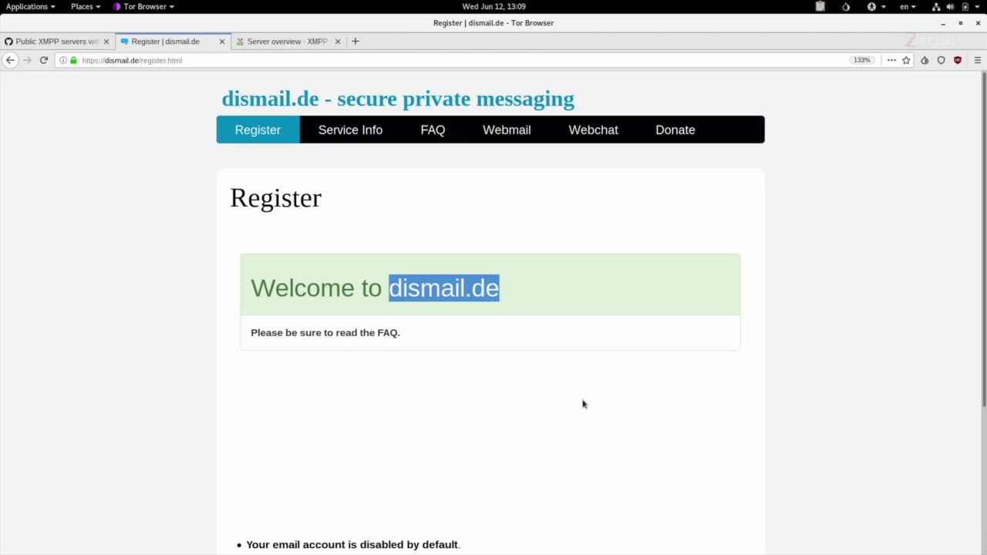
Move from Tor Browser to an empty Tails desktop workspace with Ctrl+Alt+Down
key("ctrl+alt+Down")
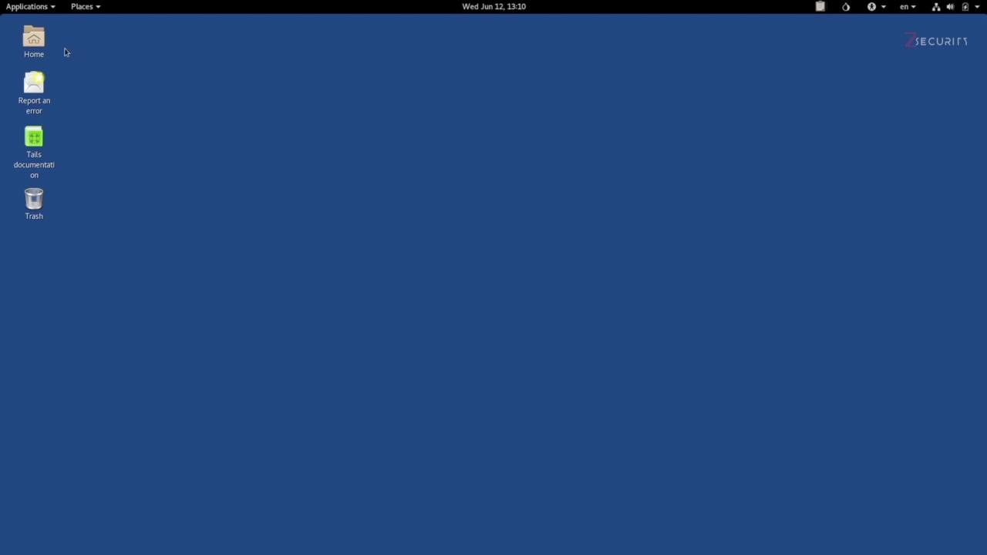
Launch Pidgin Internet Messenger from the Applications menu's Internet section
left_click(41, 15)
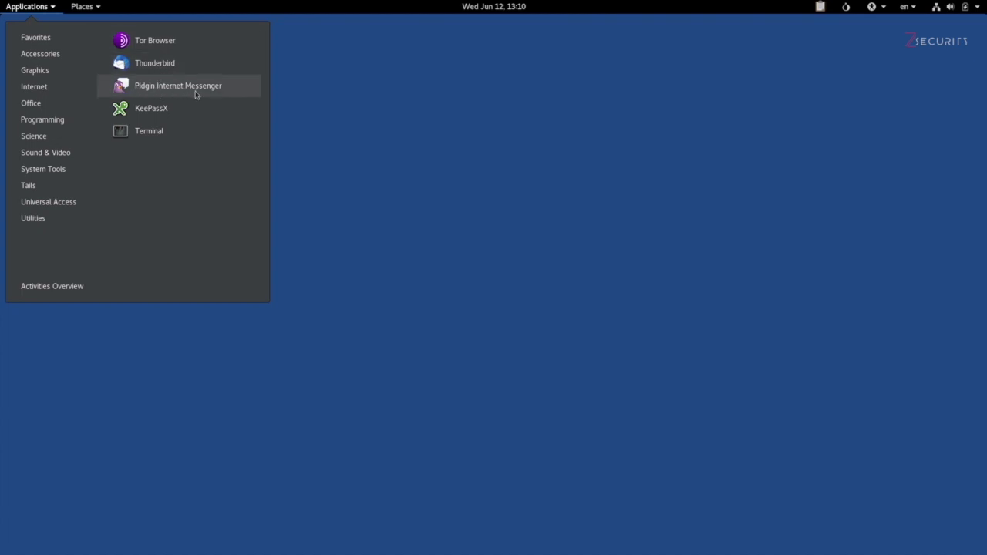
mouse_move(53, 89)
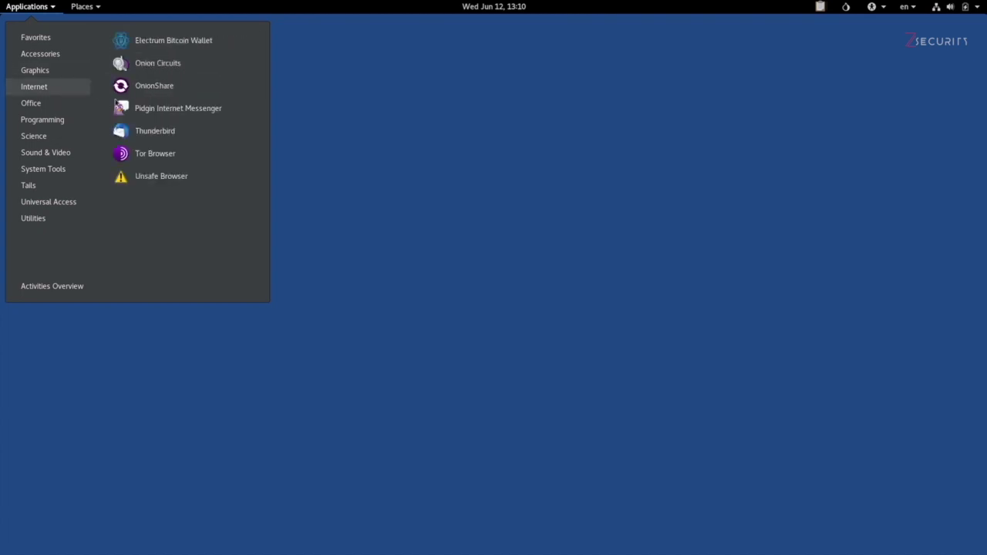
left_click(212, 112)
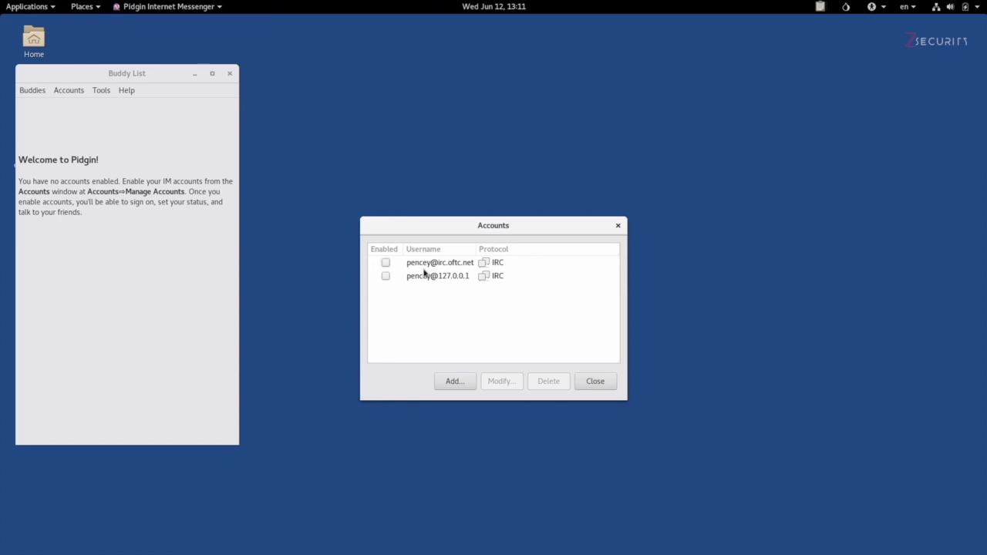
Start a new XMPP account and enter its username
left_click(447, 380)
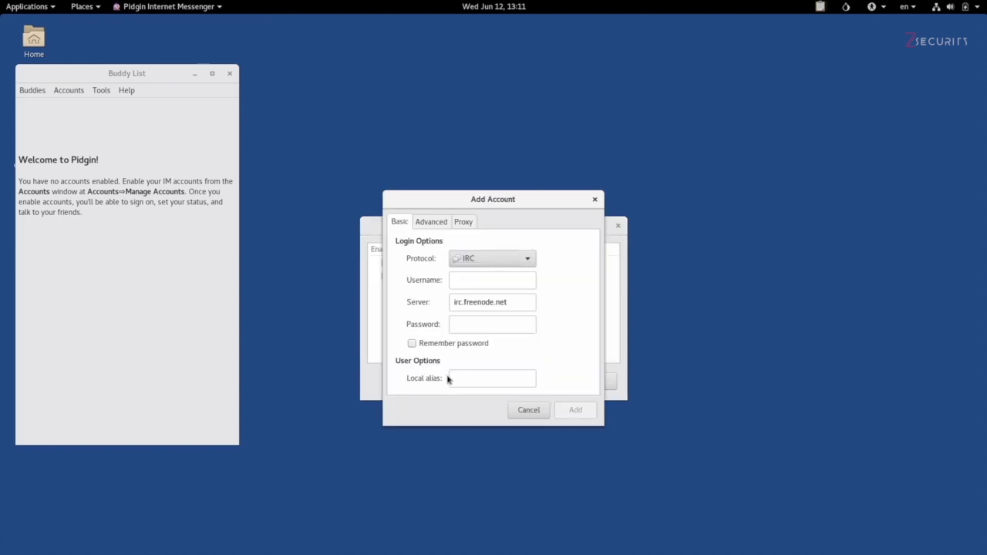
left_click(529, 260)
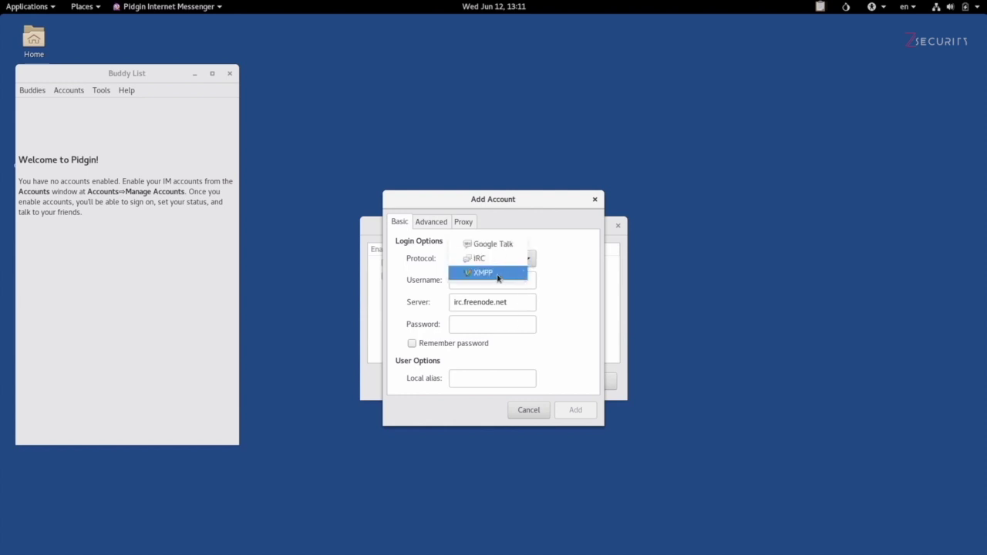
left_click(497, 273)
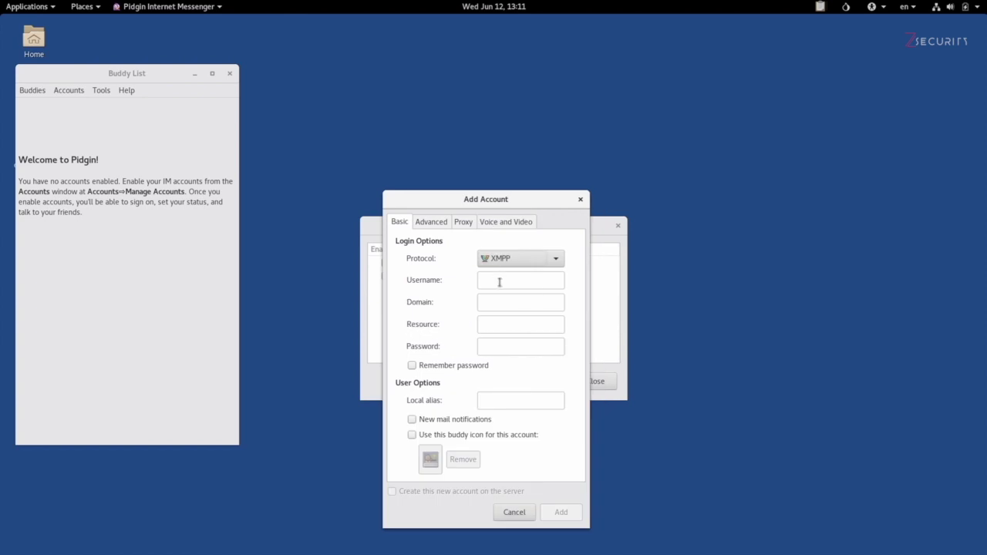
left_click(499, 282)
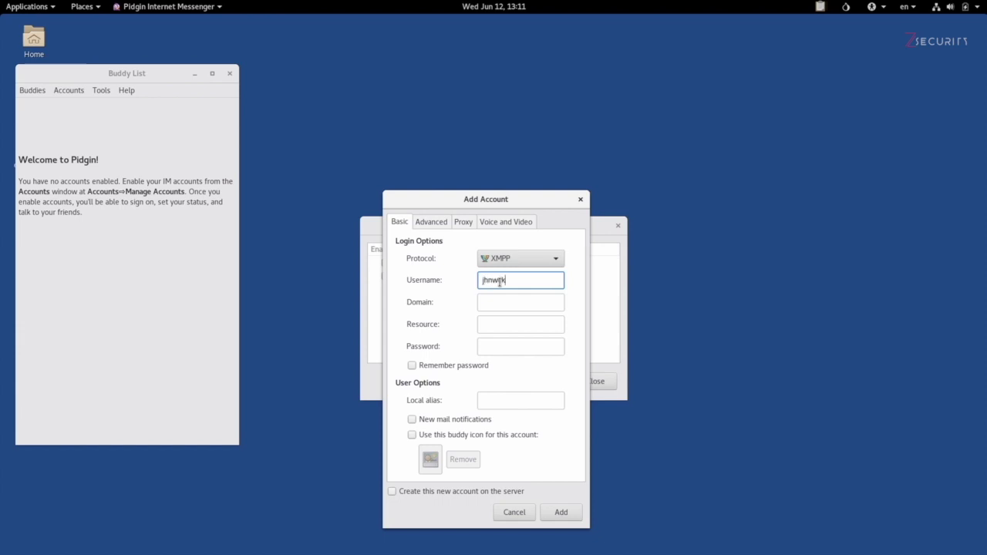
key("Tab")
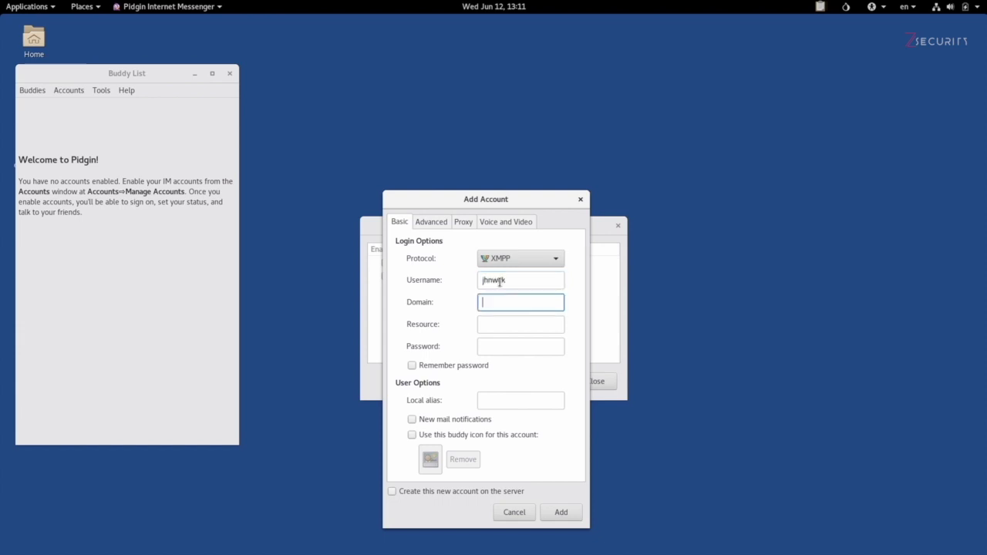
Paste dismail.de as the domain, enter the password, and add the account
key("alt+Tab")
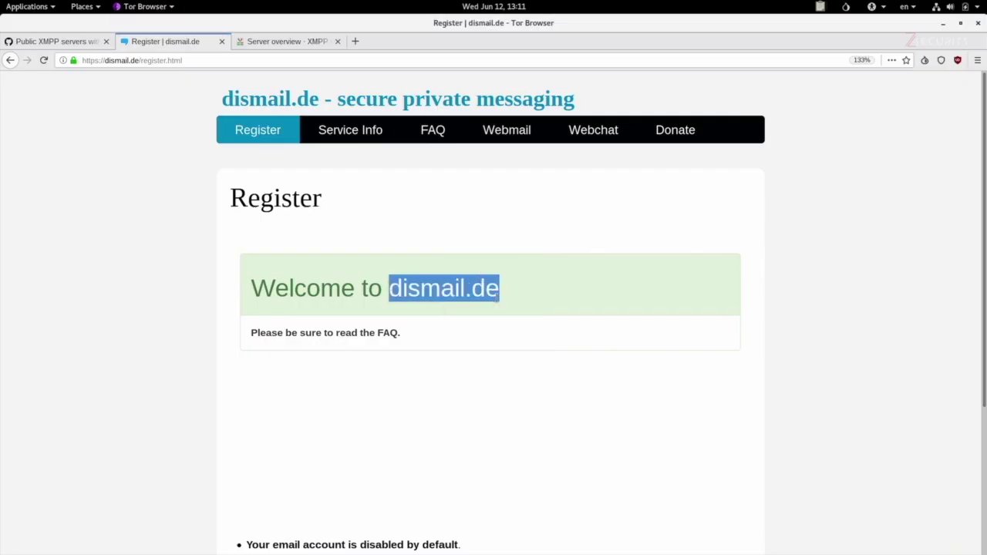
key("alt+Tab")
type("dismail.de")
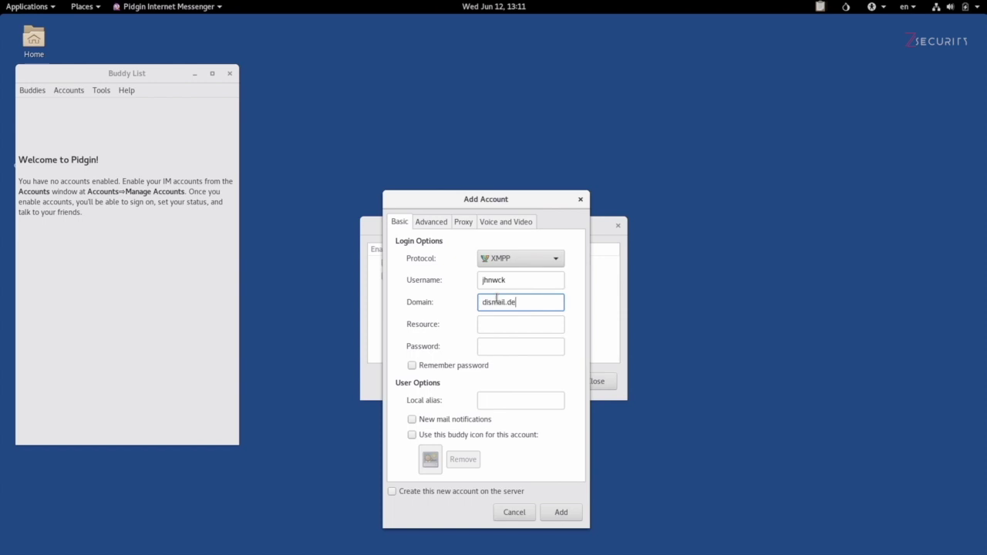
left_click(512, 351)
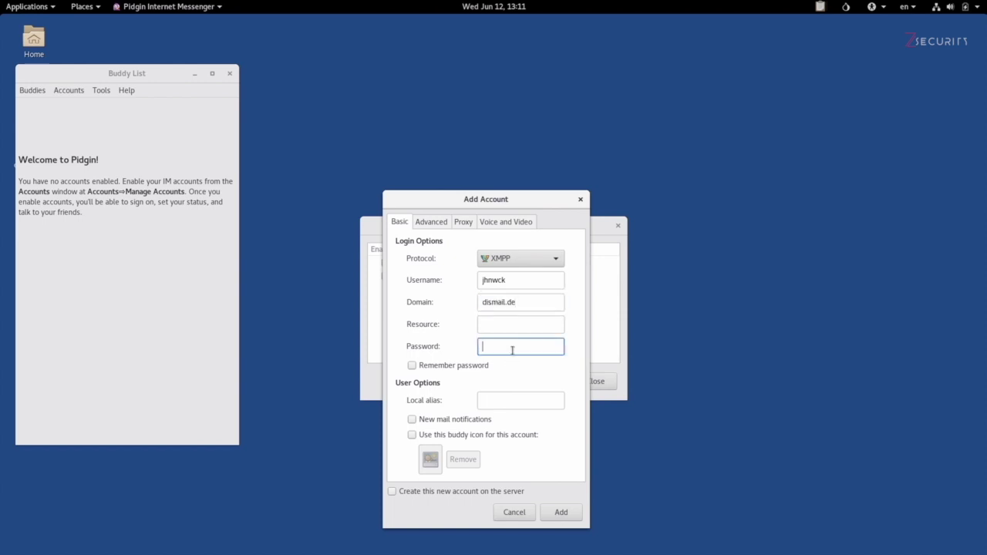
type("••••••••")
left_click(560, 513)
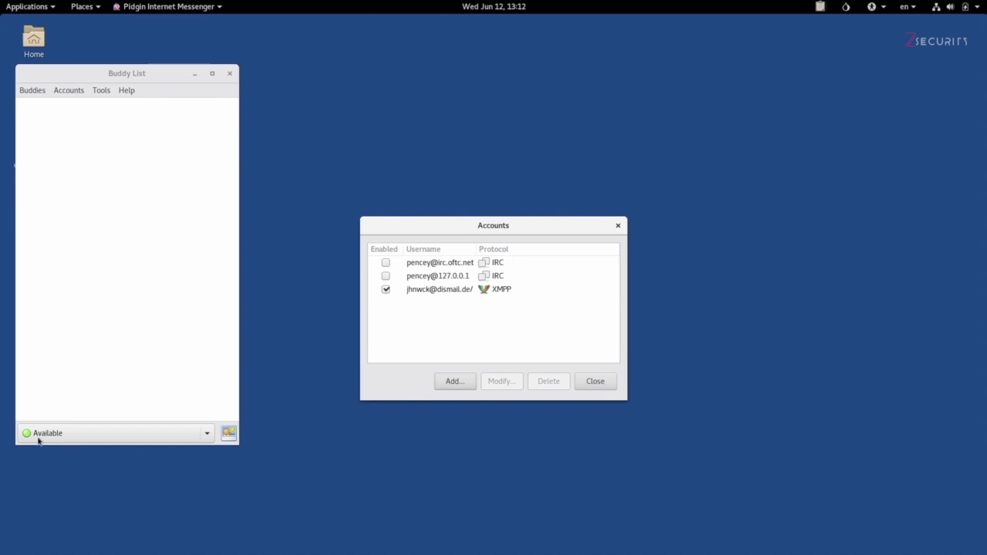
left_click(87, 441)
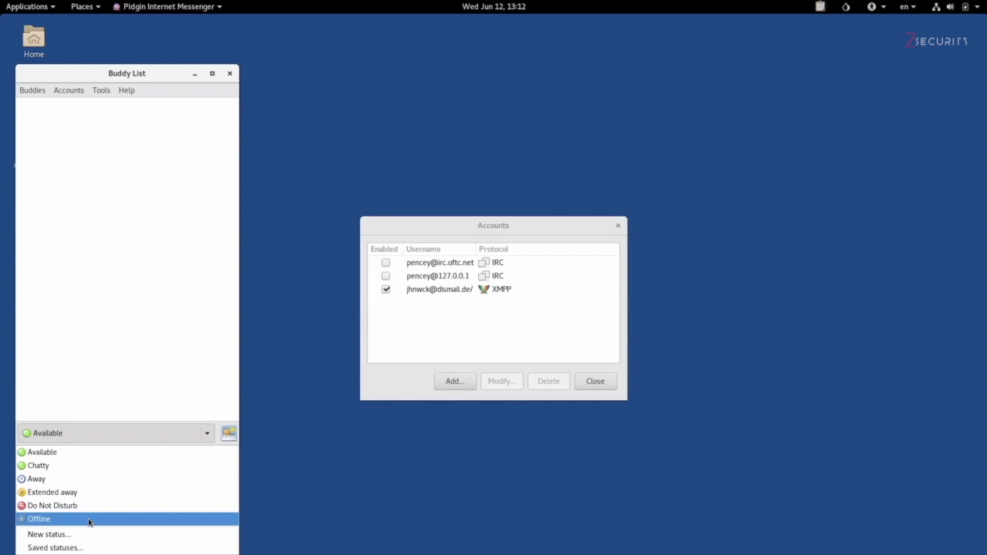
left_click(107, 305)
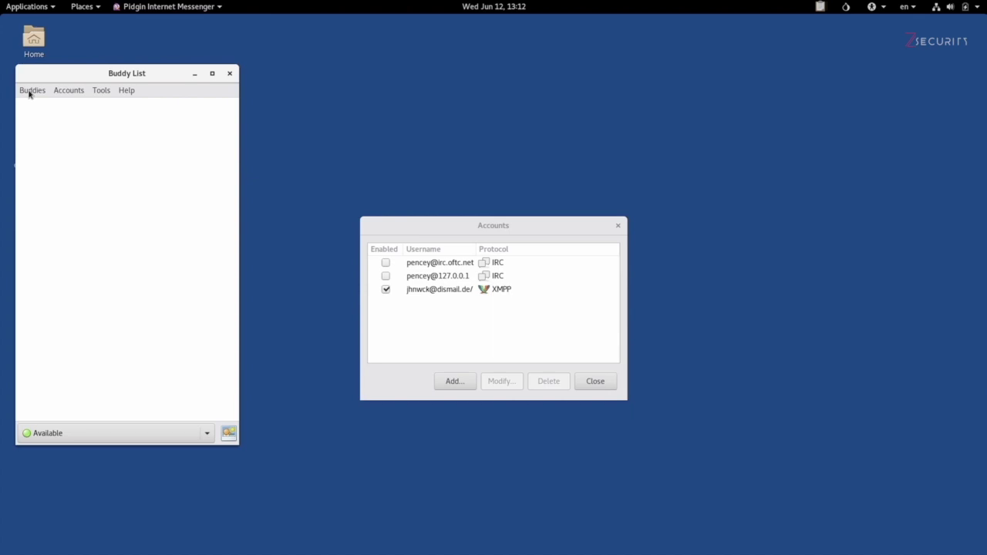
Open the Add Buddy form from the Buddies menu for the dismail.de account
left_click(29, 91)
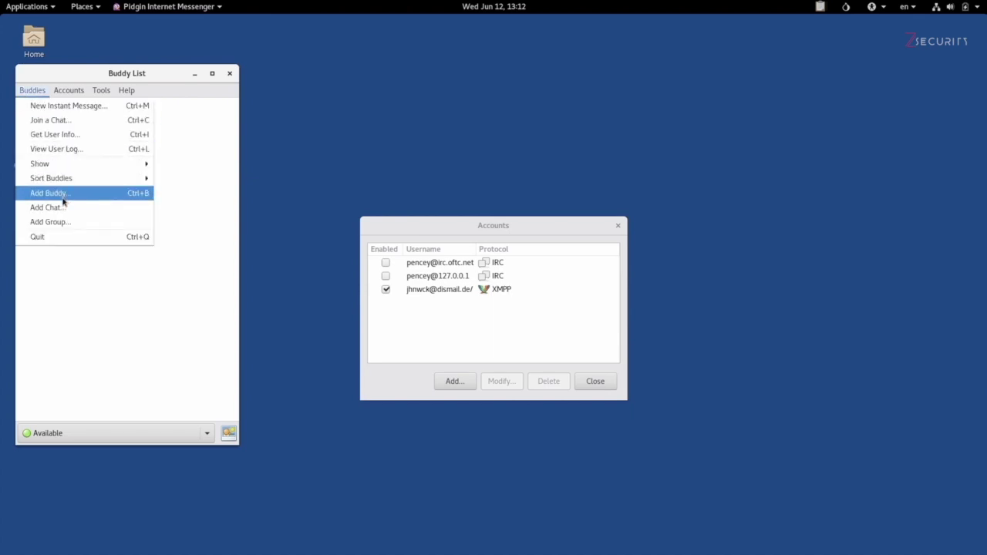
left_click(64, 194)
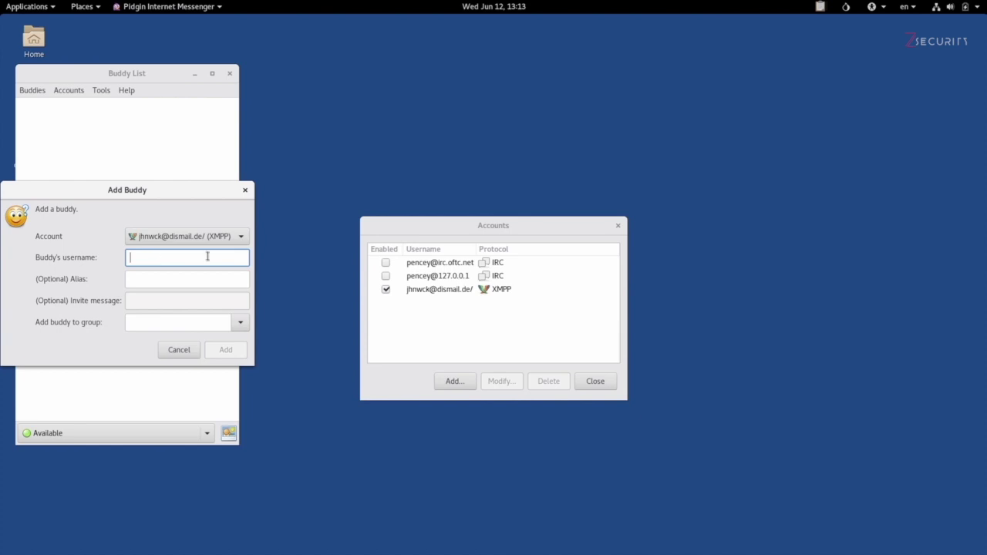
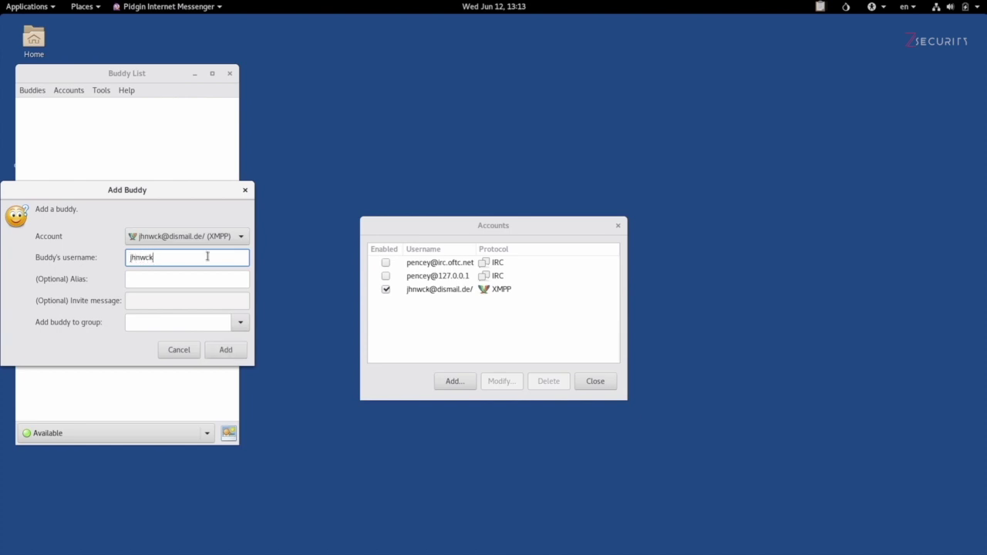
Enter the contact's full jabber.systemli.org address as the buddy's username and add it
left_click_drag(164, 261, 229, 265)
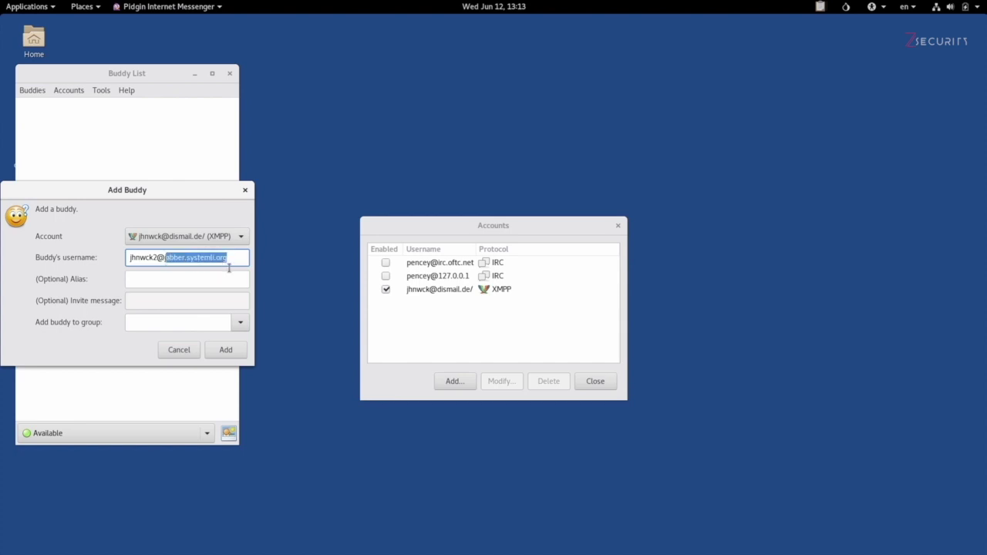
left_click(240, 259)
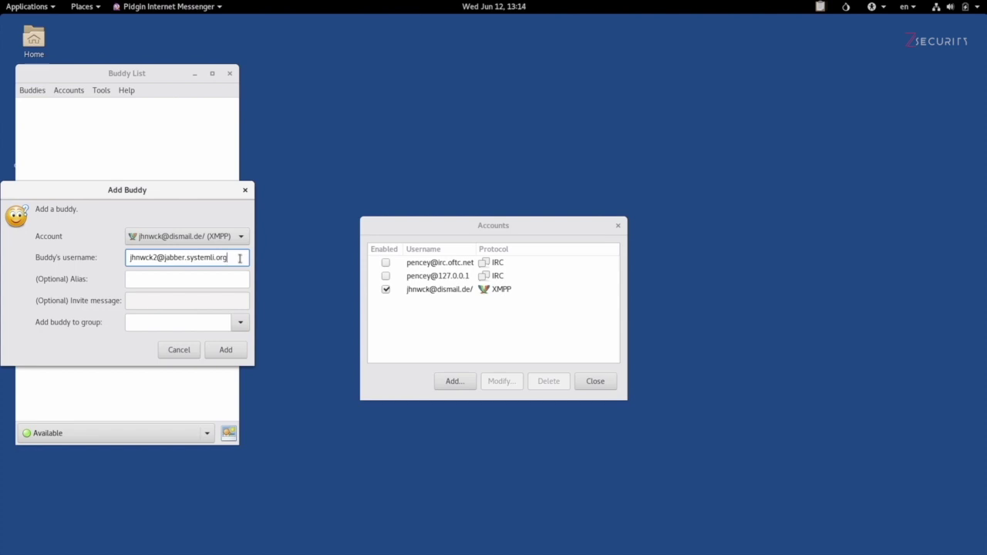
left_click(227, 351)
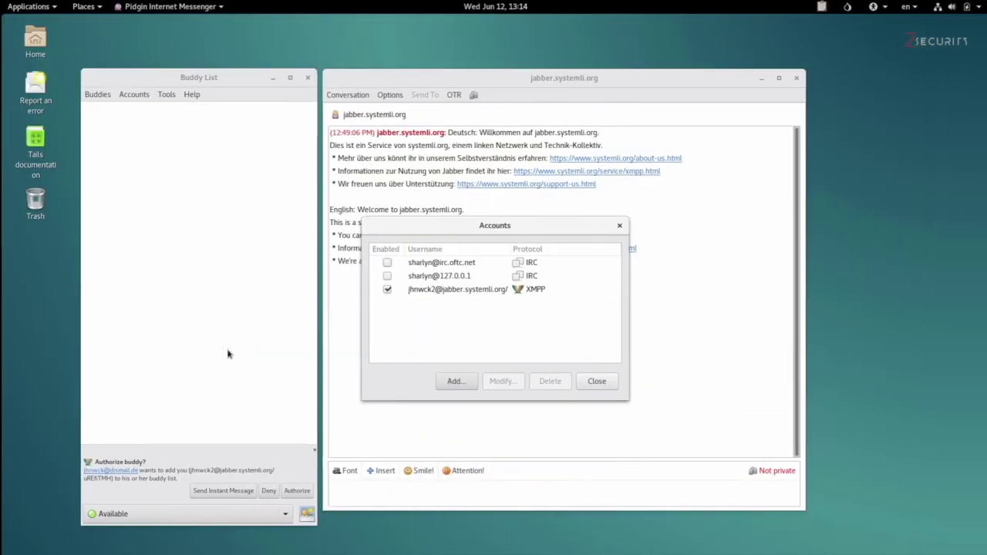
On the jabber.systemli.org side, authorize the dismail.de contact's request and add it back
left_click(594, 386)
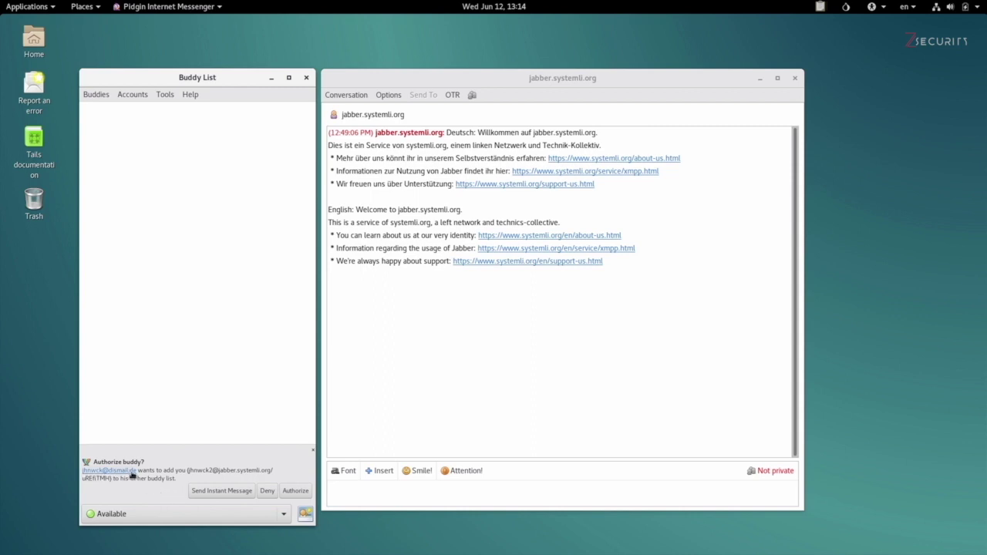
left_click(294, 491)
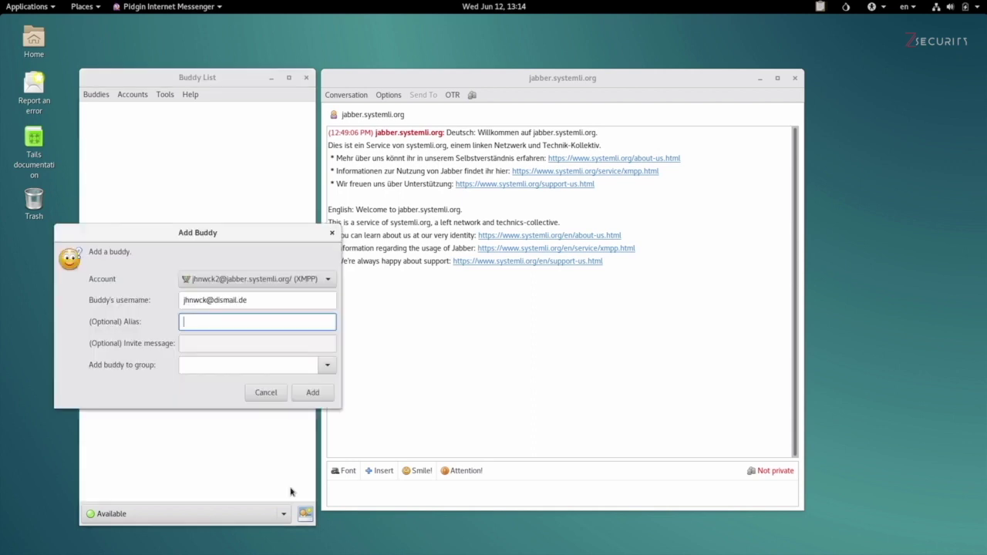
left_click(312, 392)
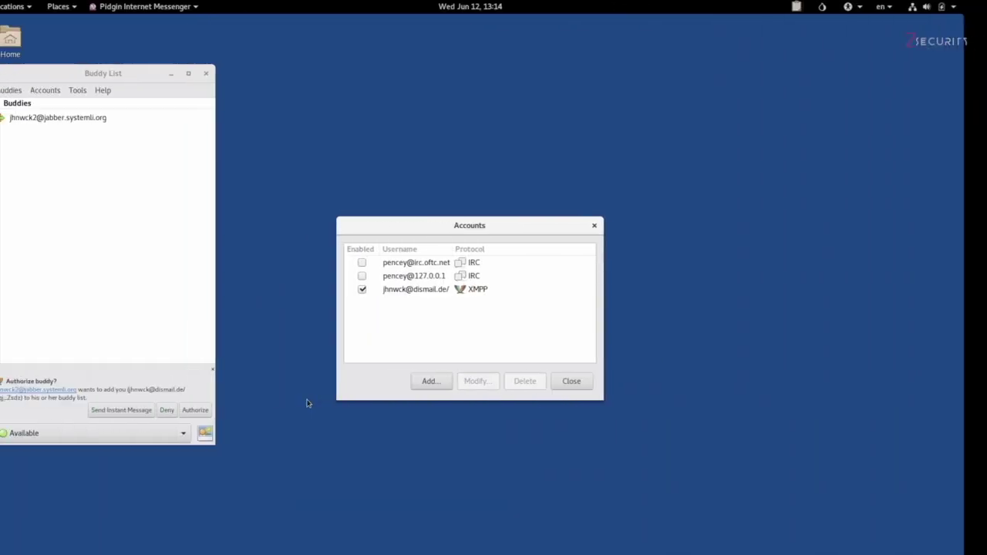
Open a widened conversation with the jabber.systemli.org buddy and send 'Hey'
left_click(85, 119)
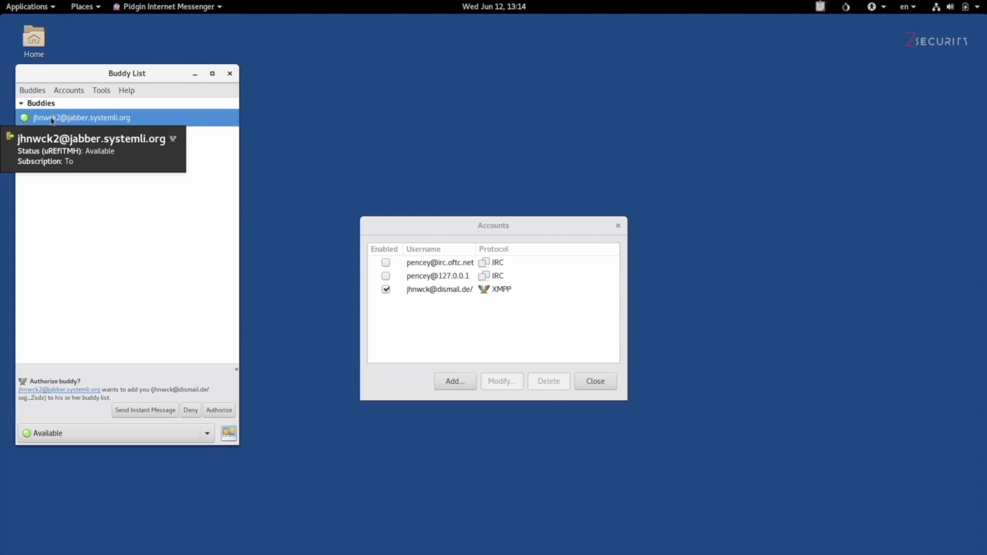
double_click(52, 118)
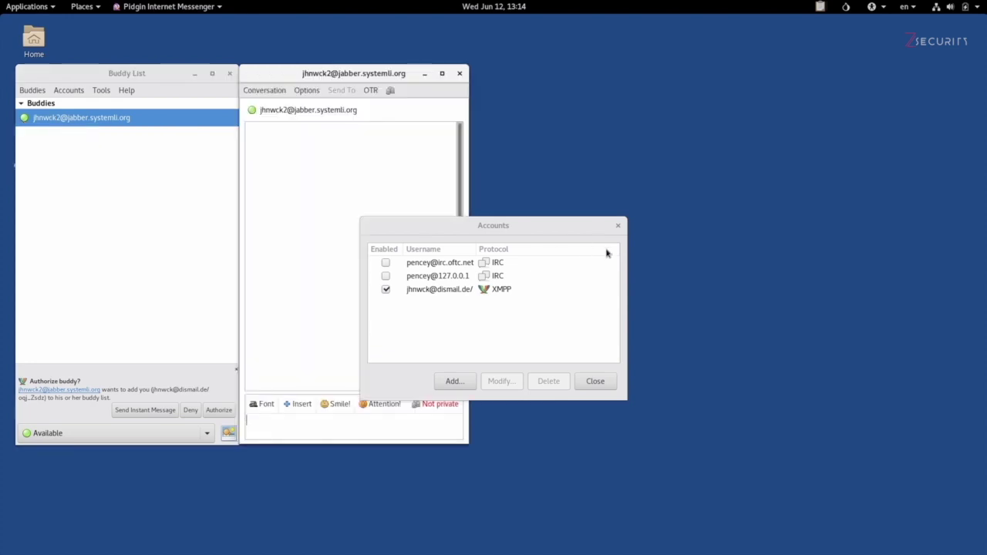
left_click(616, 227)
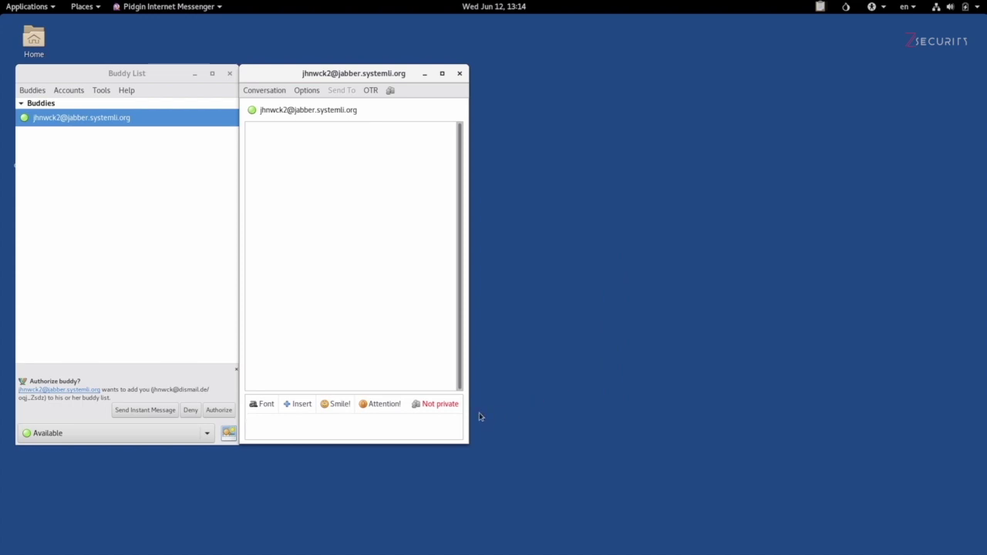
left_click_drag(511, 406, 763, 409)
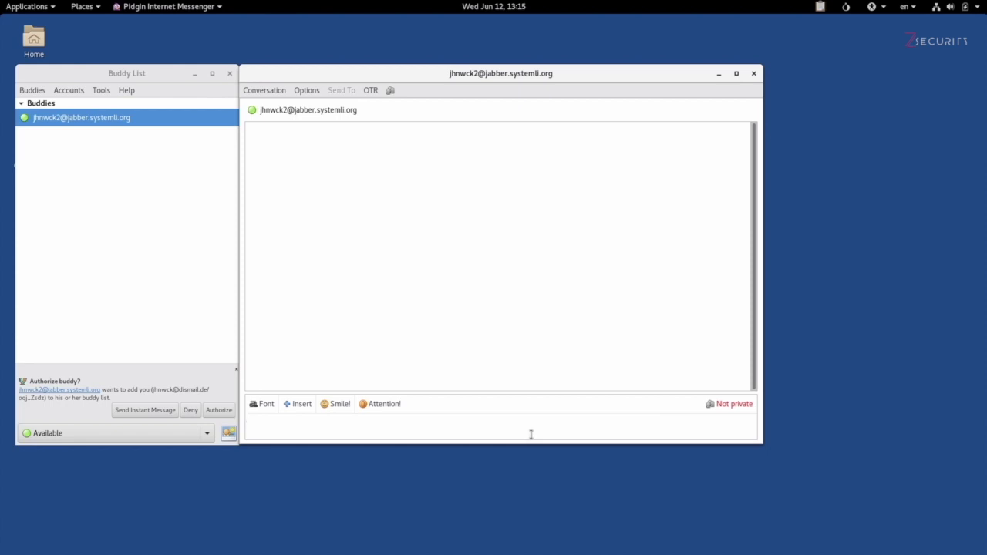
type("Hey")
key("Return")
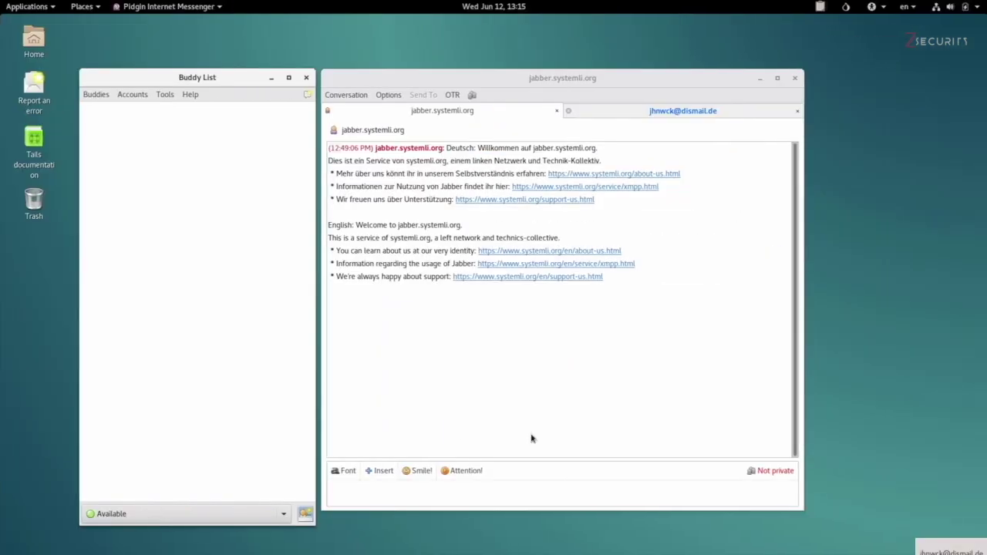
Close the jabber.systemli.org welcome tab and reply 'hello' to the dismail.de contact
left_click(656, 114)
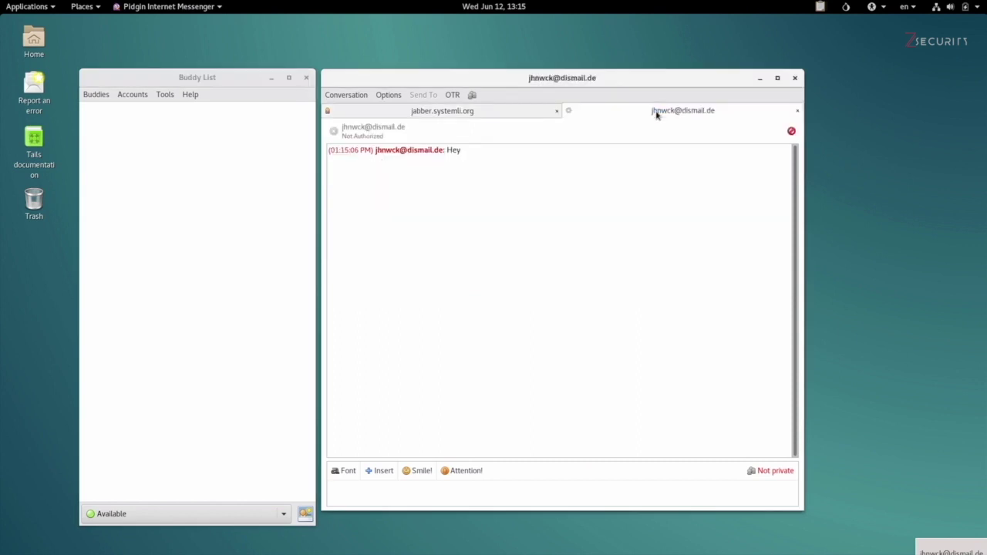
left_click(557, 110)
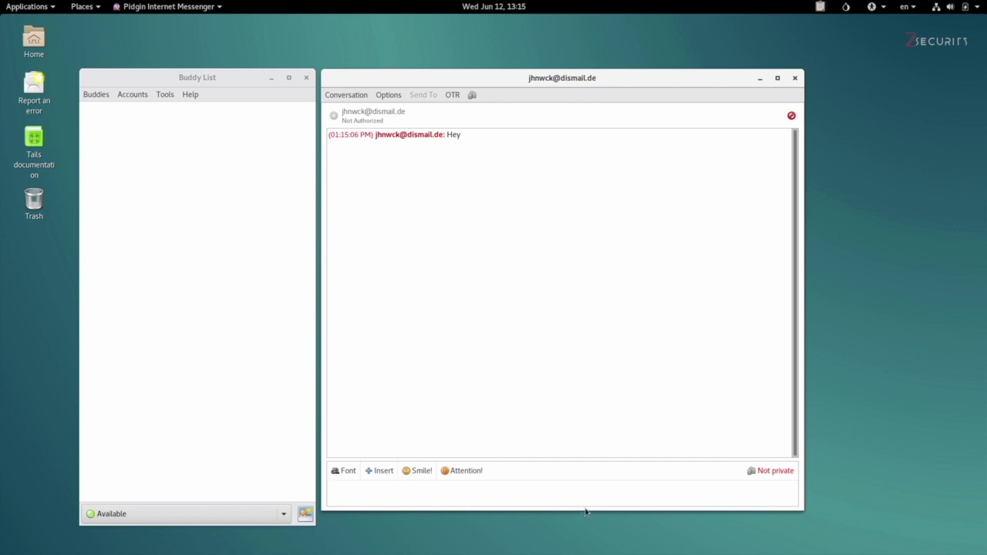
type("hello")
key("Return")
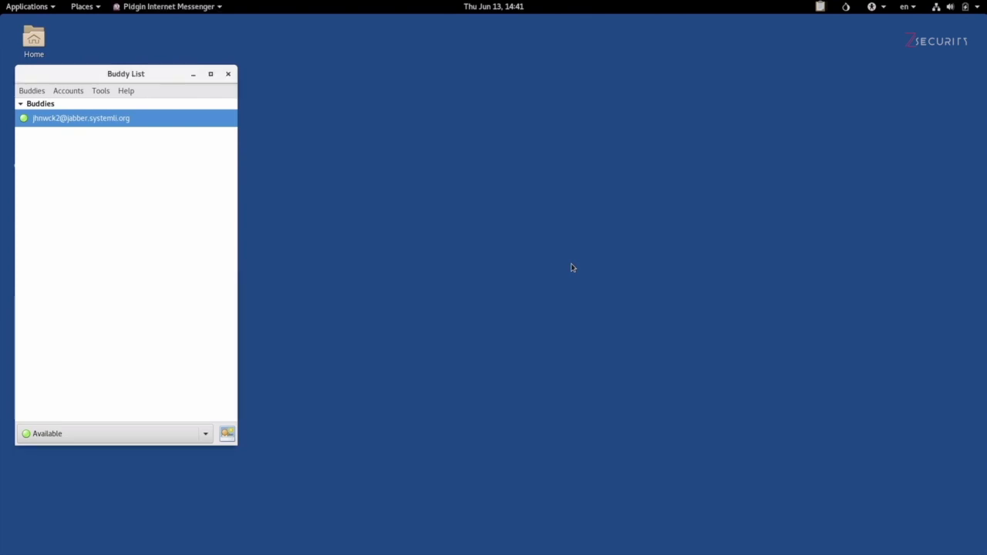
key("alt+Tab")
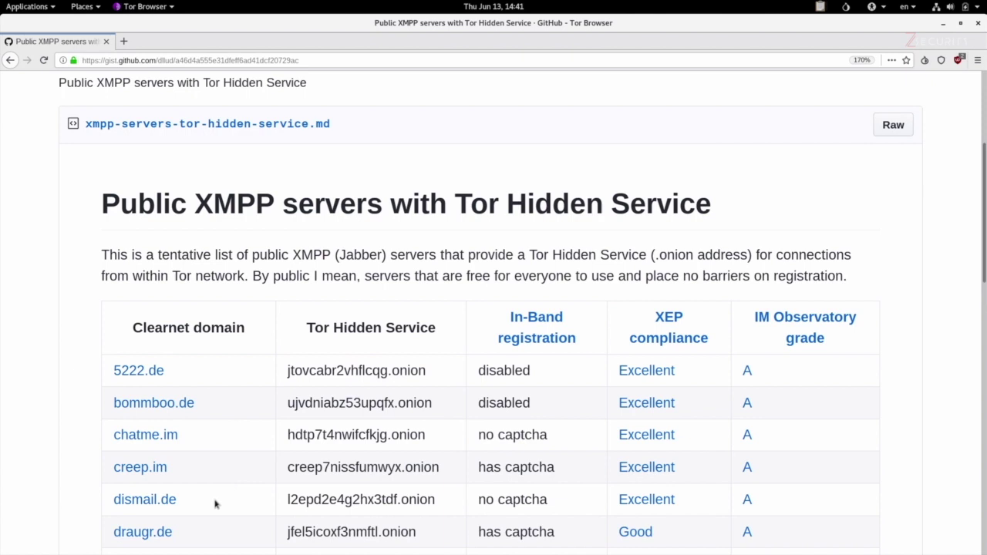
left_click_drag(199, 501, 110, 510)
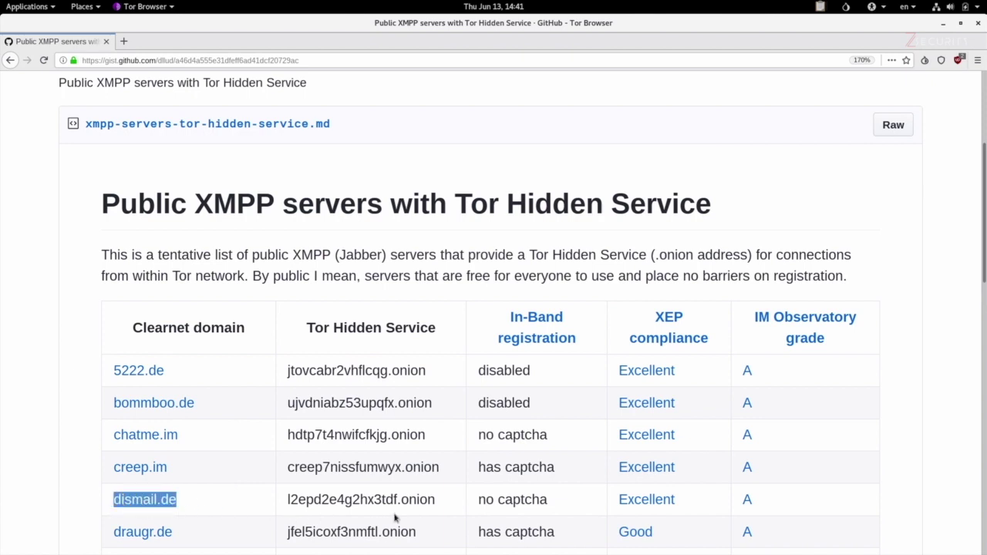
left_click(285, 500)
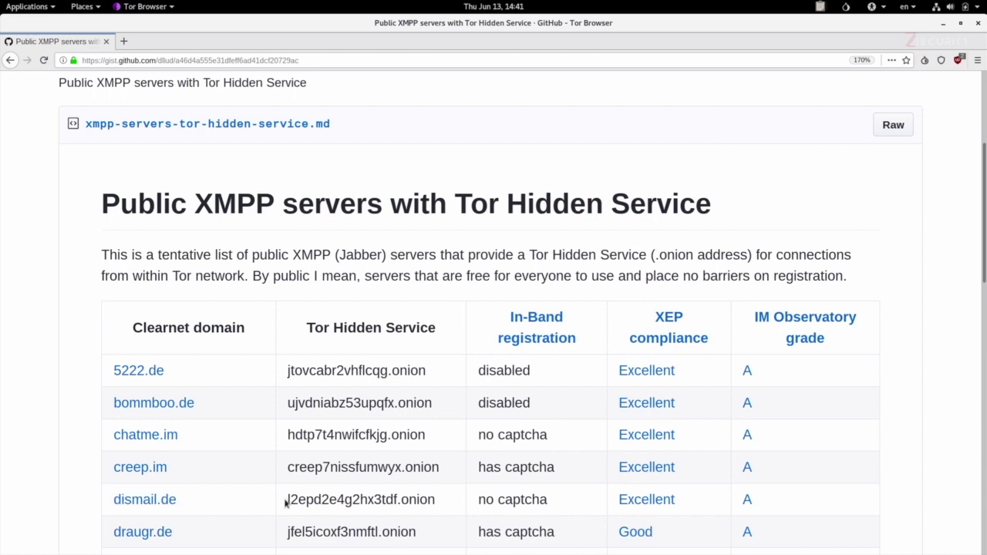
left_click_drag(285, 502, 436, 506)
key("ctrl+c")
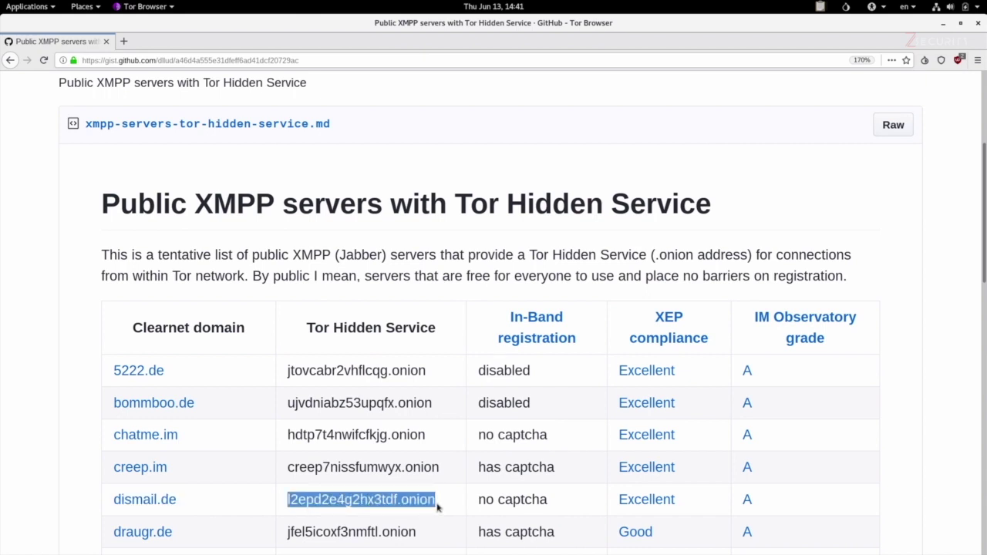
key("ctrl+alt+Down")
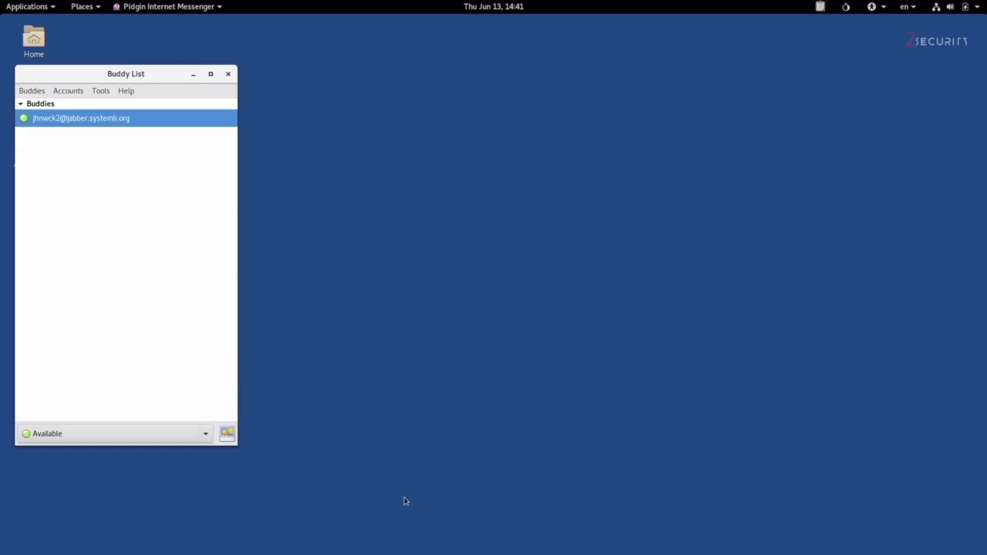
Go Offline and set the dismail.de account's Connect server to l2epd2e4g2hx3tdf.onion
left_click(205, 433)
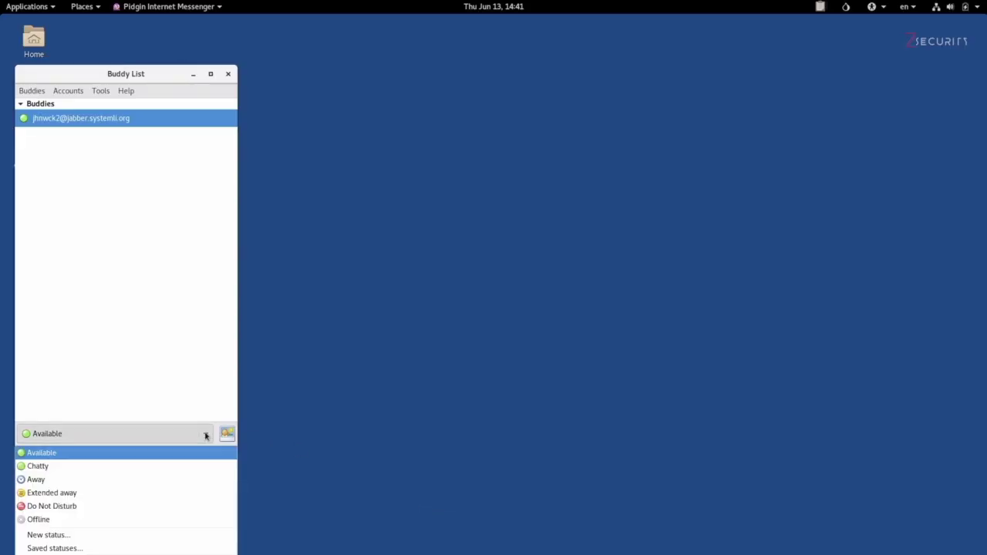
left_click(194, 525)
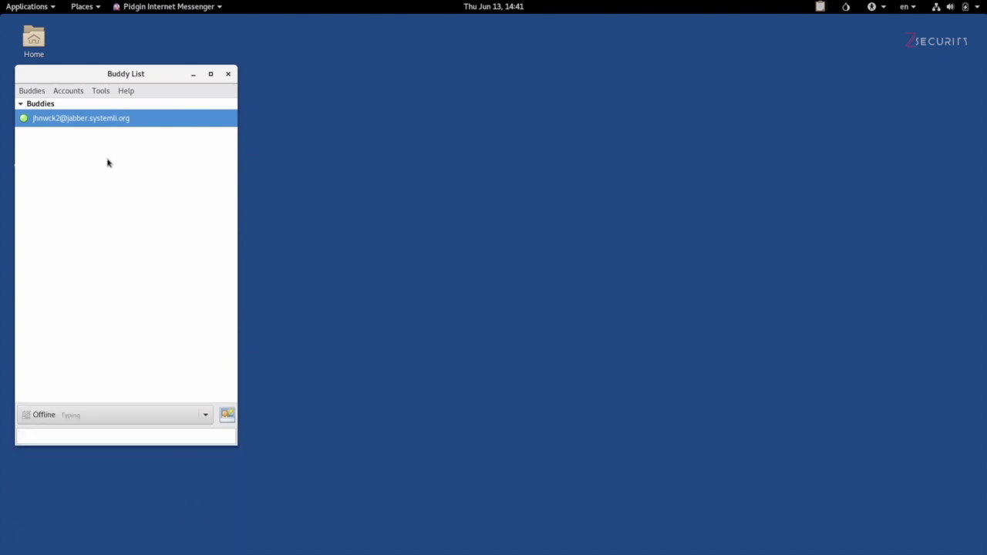
left_click(67, 93)
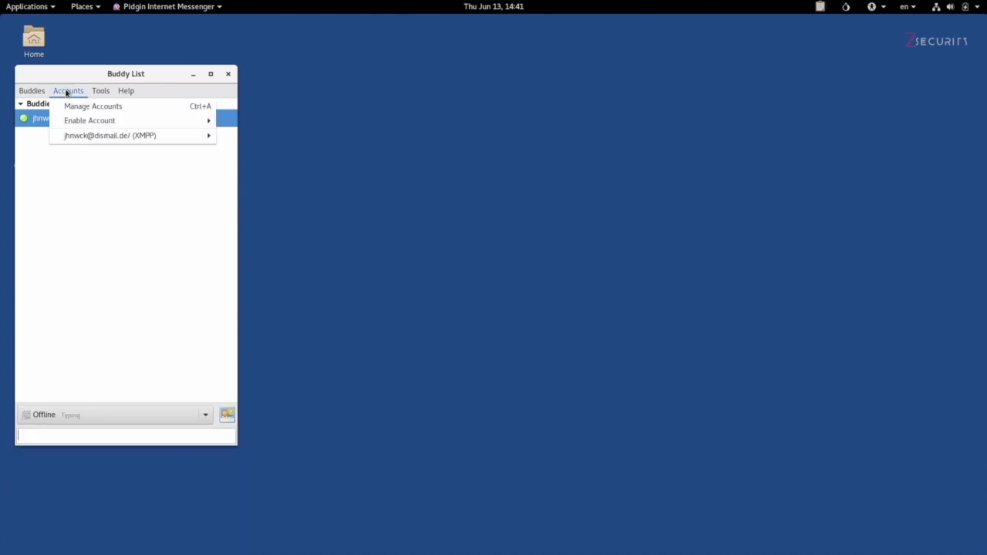
left_click(67, 106)
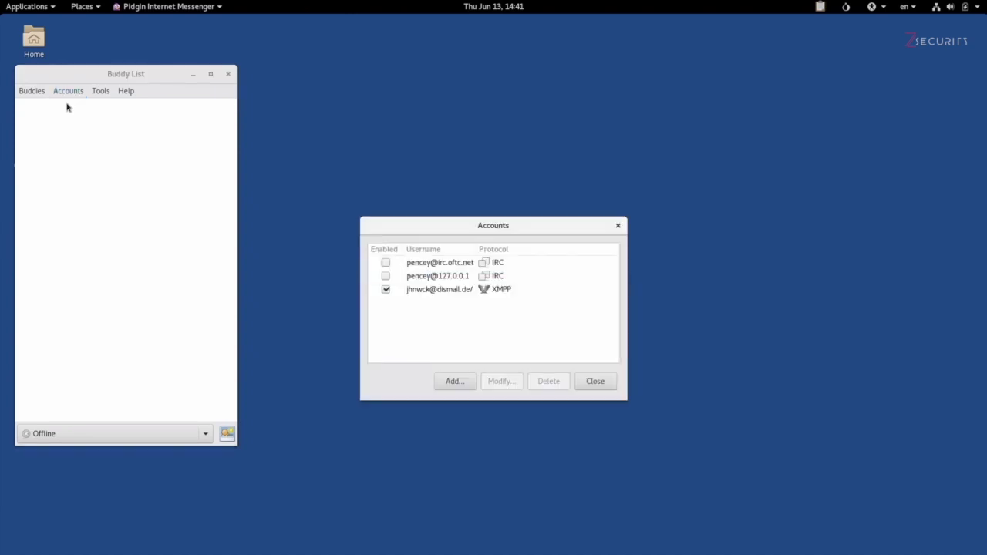
left_click(462, 293)
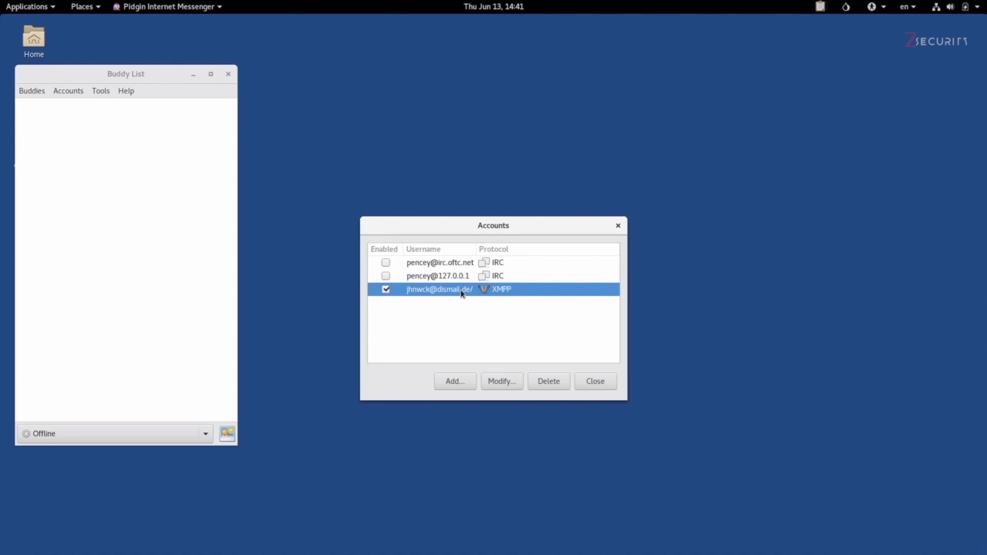
left_click(502, 383)
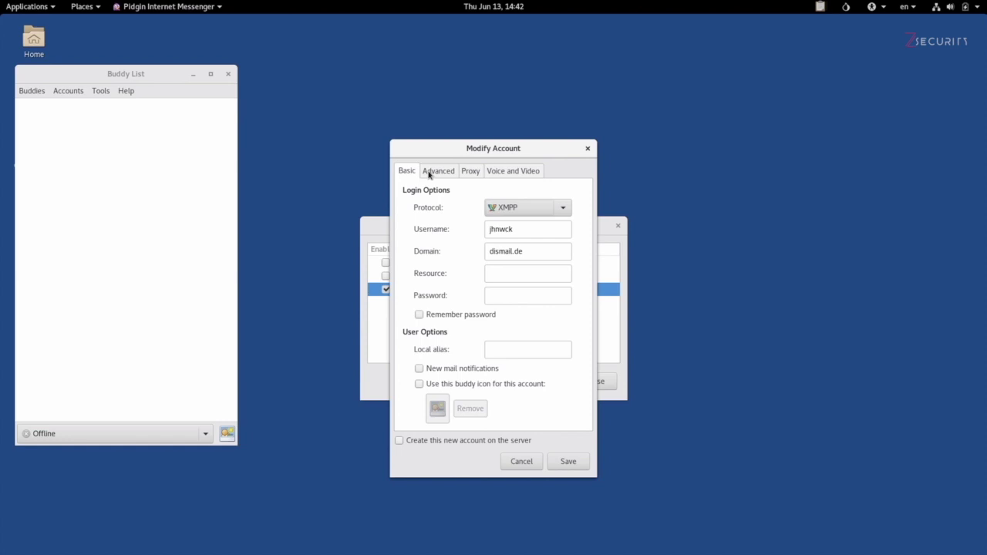
left_click(428, 173)
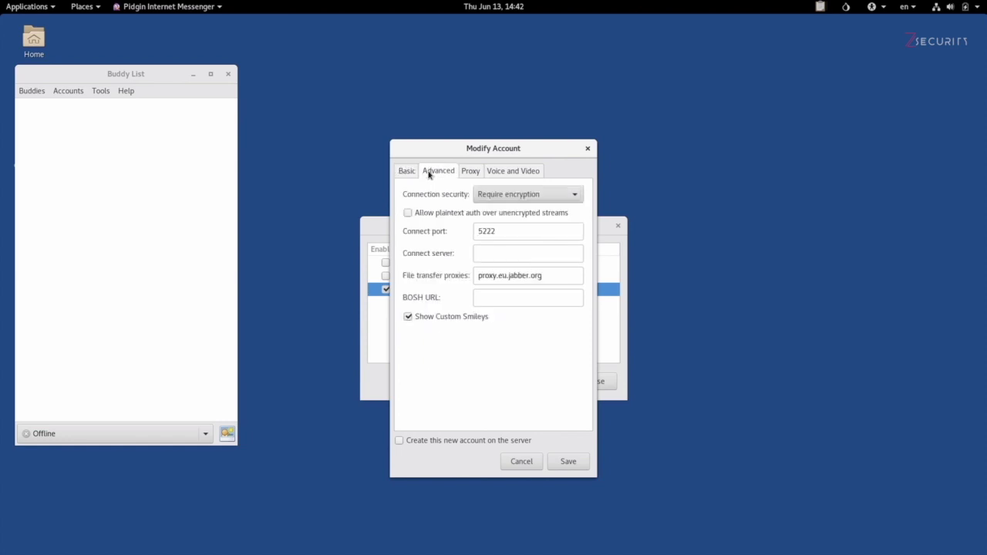
left_click(496, 255)
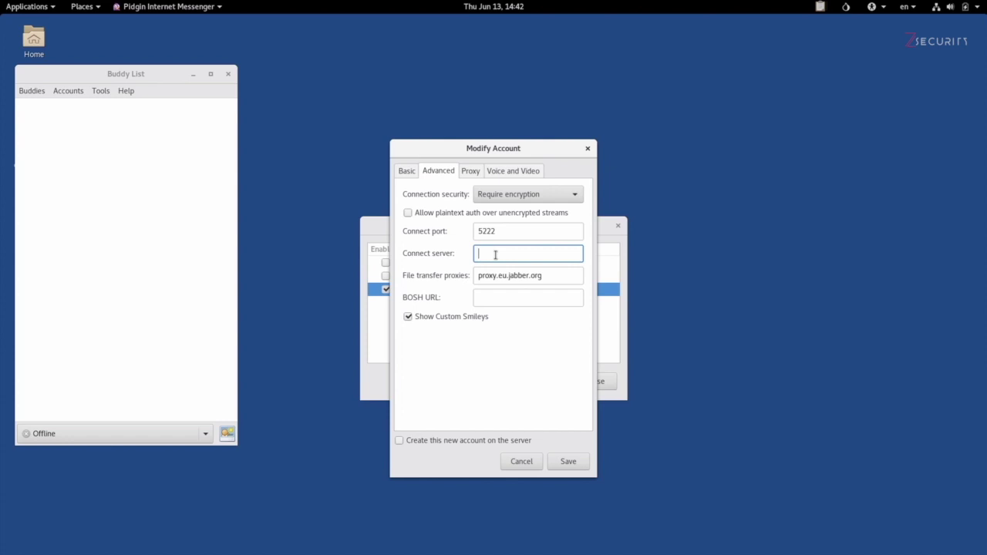
key("ctrl+v")
left_click(576, 461)
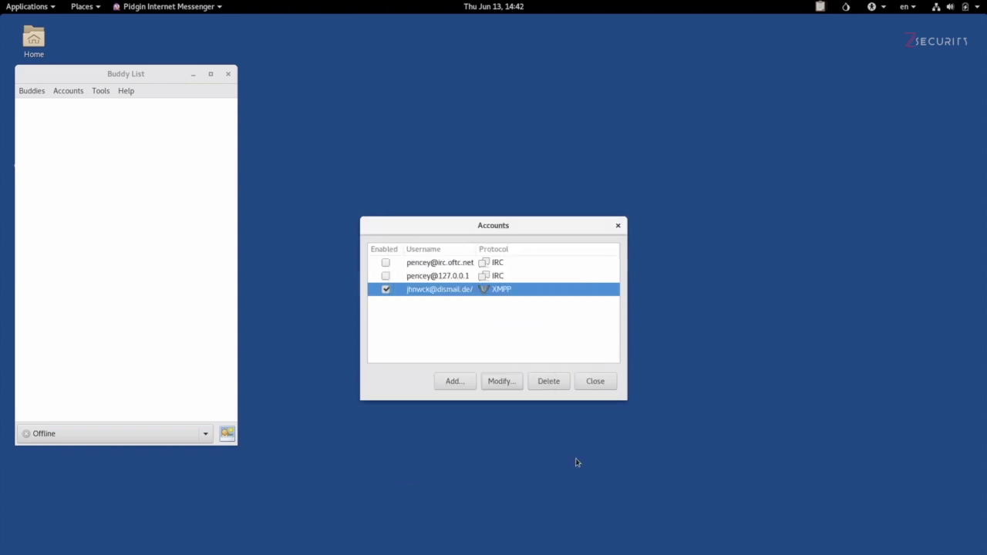
Close the Accounts window and go online as Available, entering the dismail.de account password
left_click(594, 381)
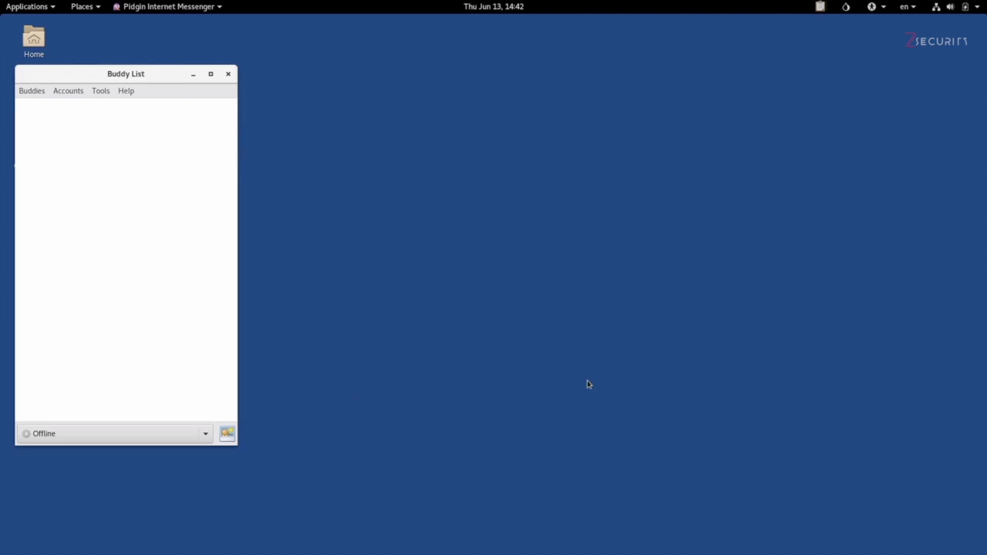
left_click(208, 438)
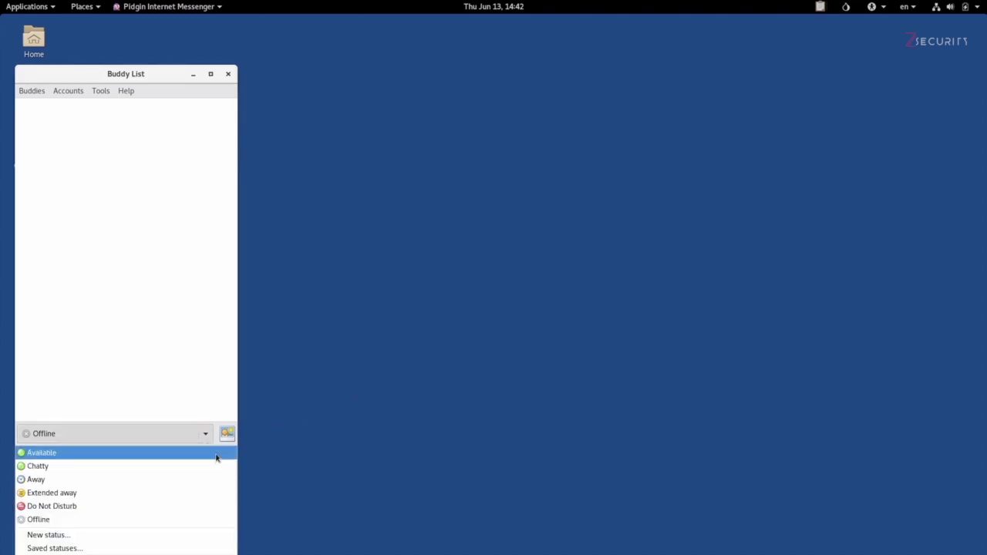
left_click(216, 455)
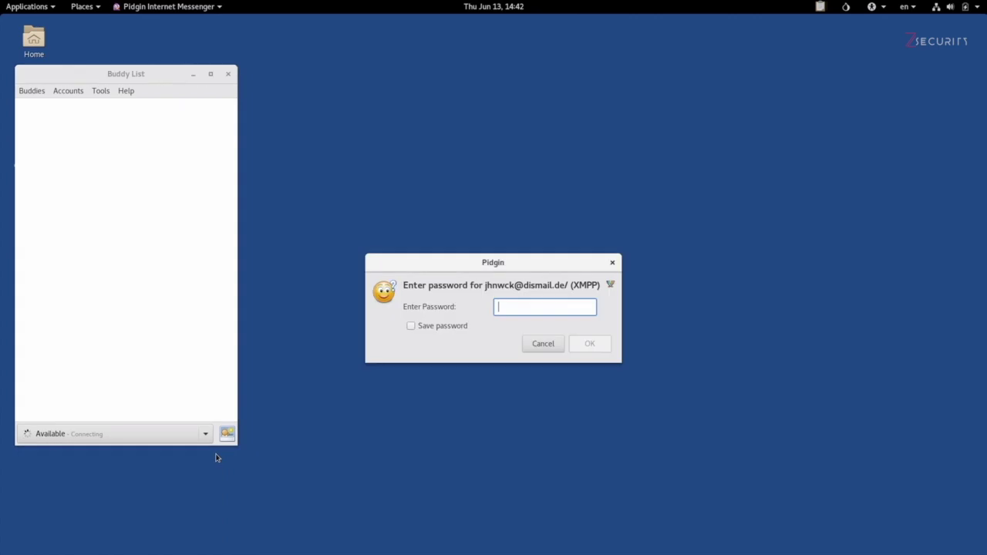
type("**********")
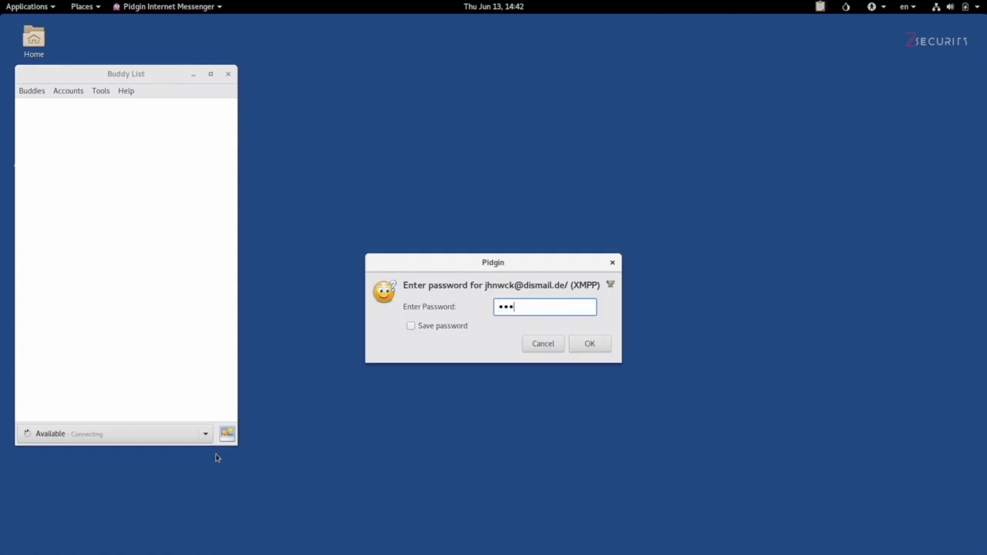
key("Return")
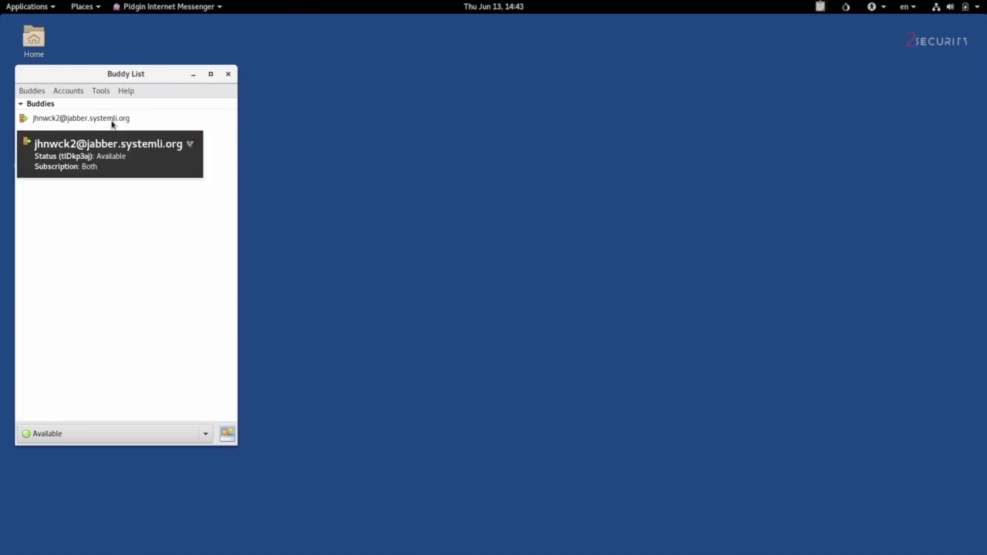
Open a chat with the jabber.systemli.org buddy and send the message 'test'
double_click(112, 123)
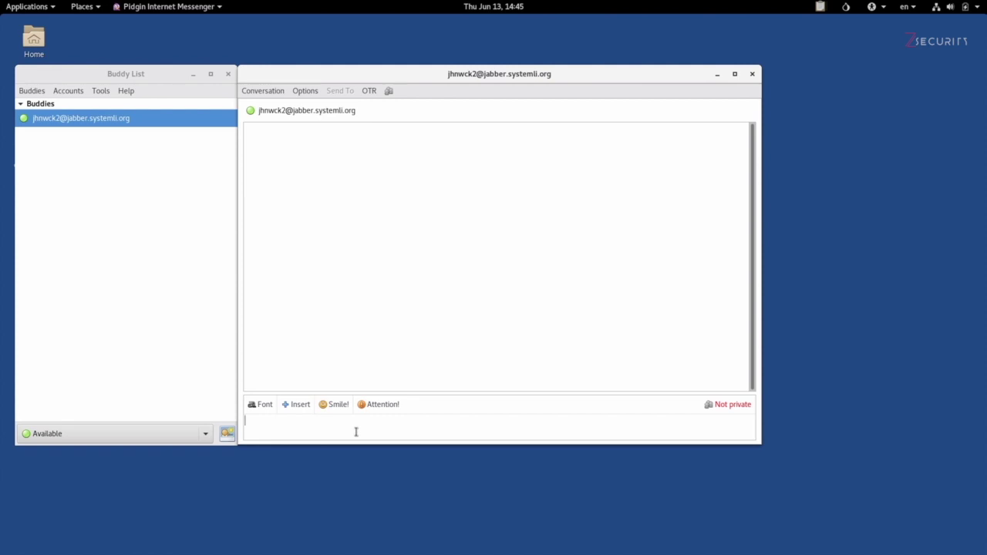
type("test")
key("Return")
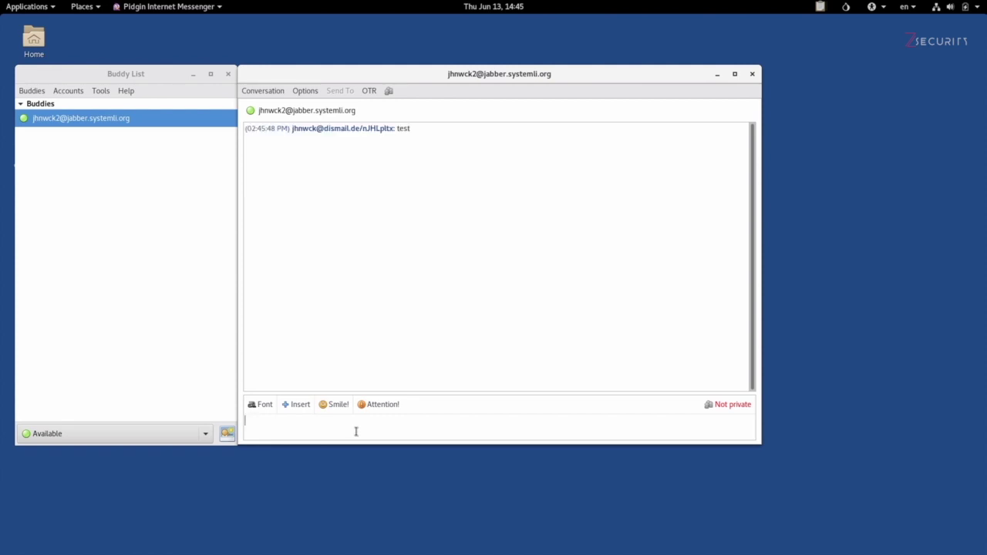